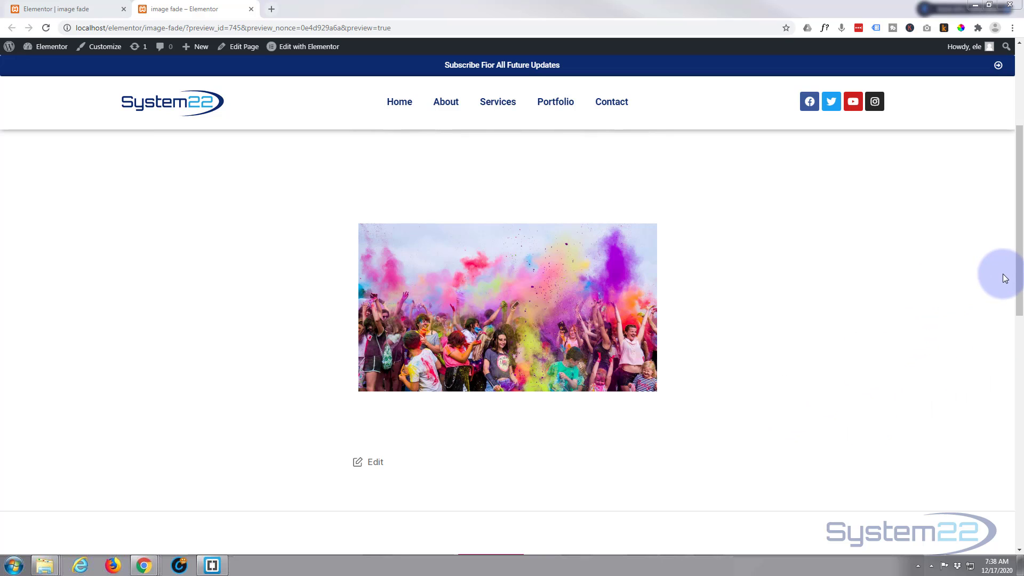
- Return from the page preview to the Elementor editor and delete the unfaded crowd image in the lower section
left_click_drag(1017, 285, 1016, 208)
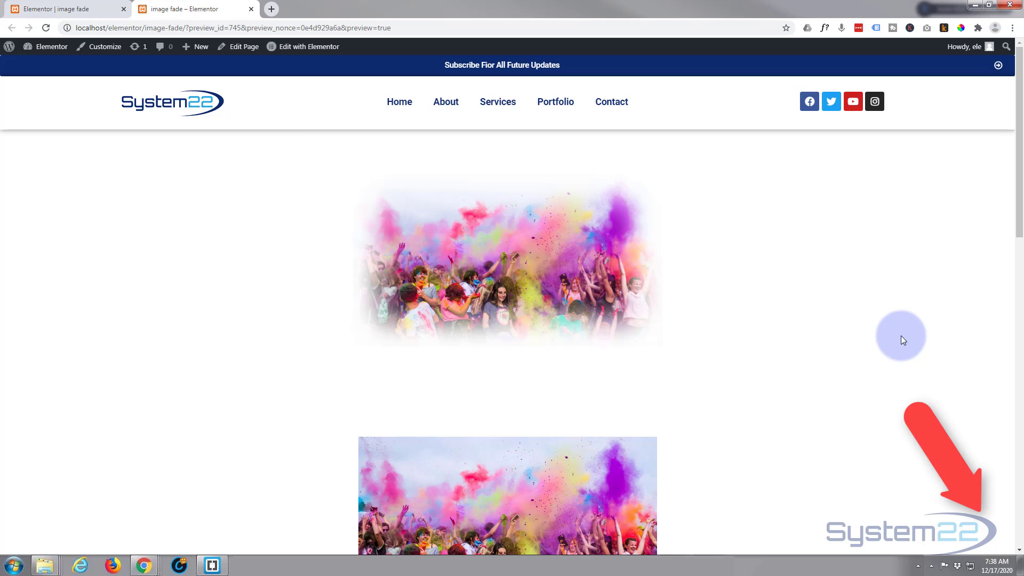
scroll(900, 336, "down", 3)
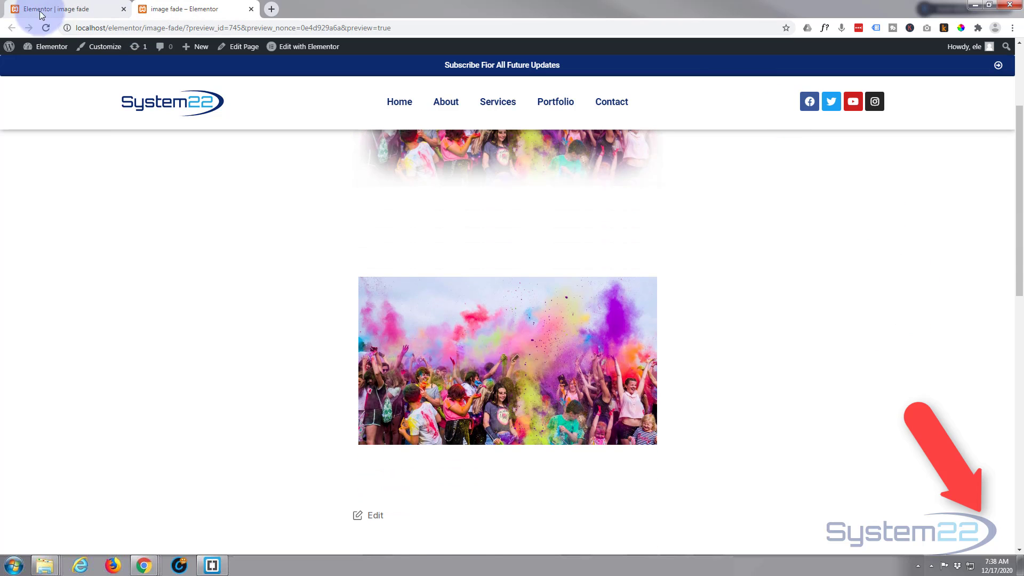
left_click(59, 9)
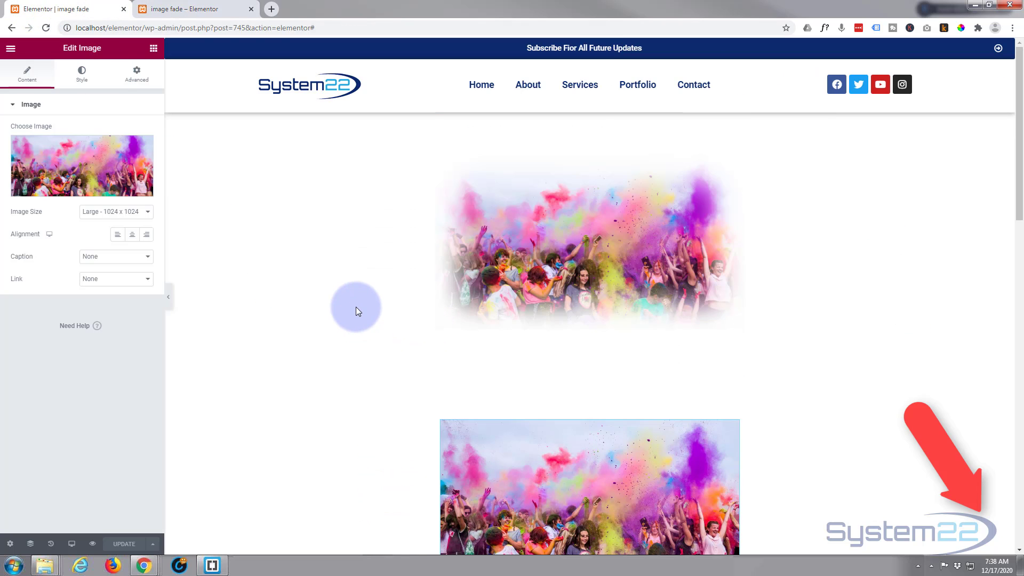
scroll(357, 307, "down", 3)
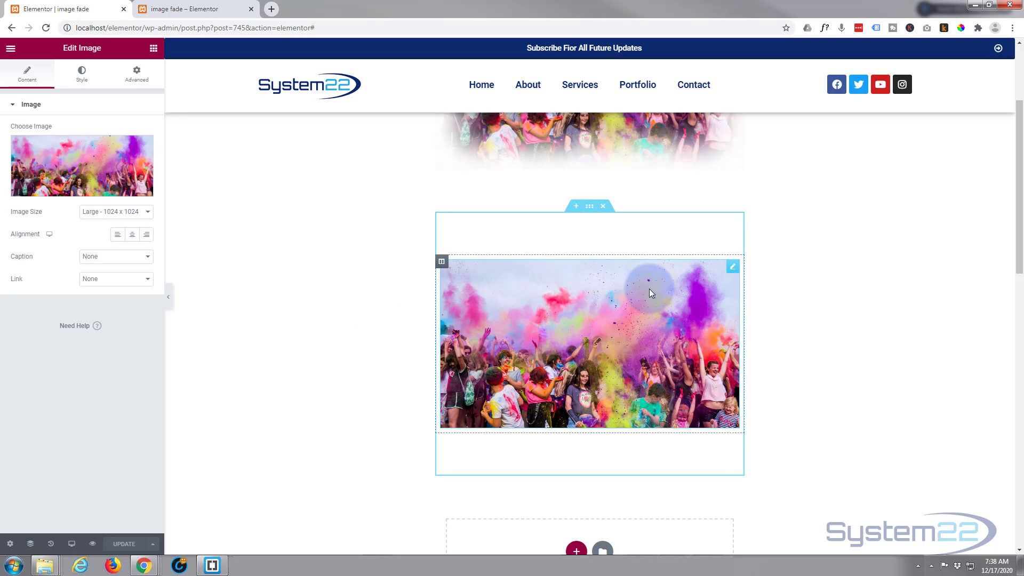
right_click(732, 271)
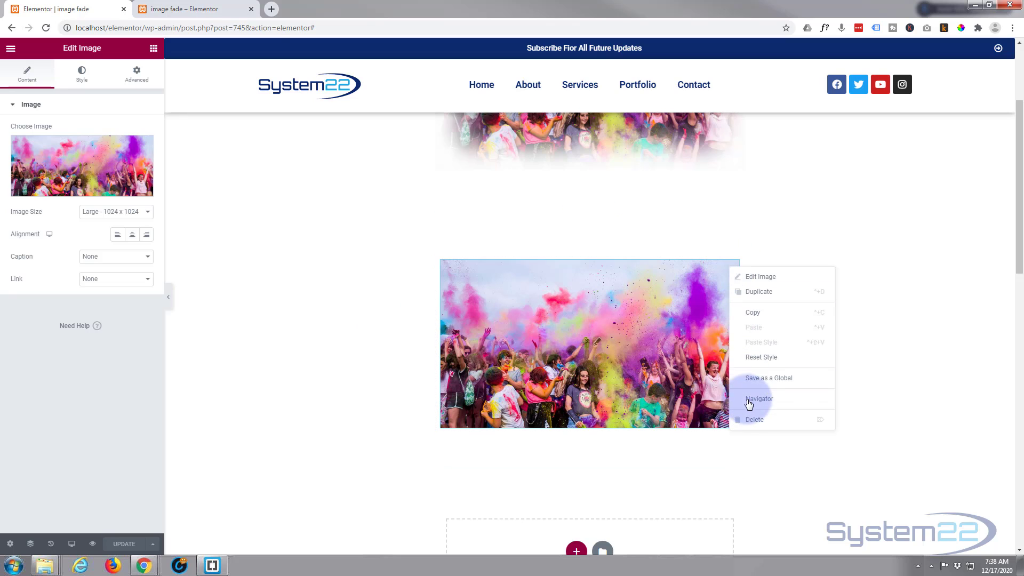
left_click(752, 418)
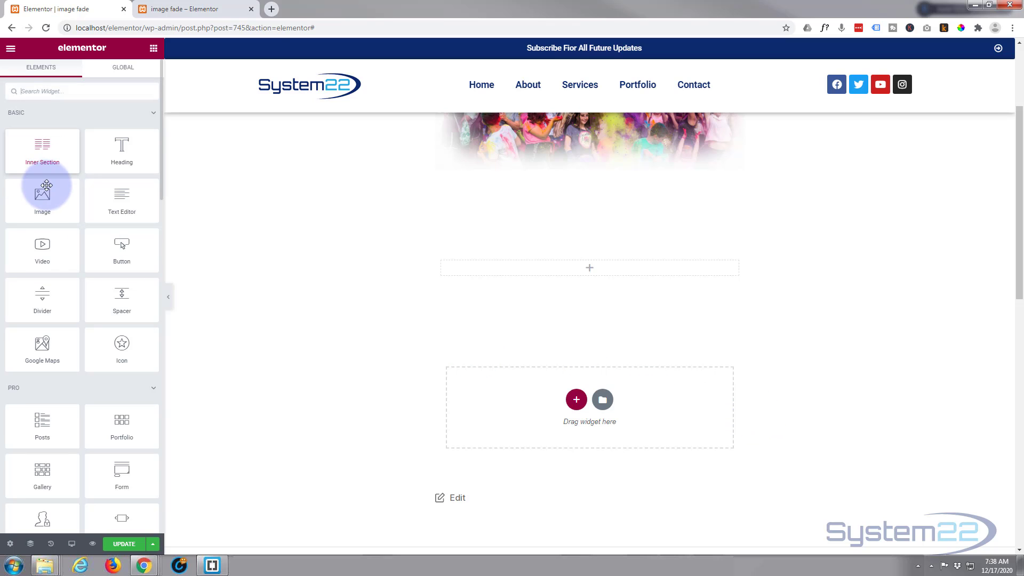
- Add an Image widget to the empty column and fill it with the colour-powder crowd photo from the media library
left_click_drag(43, 197, 591, 267)
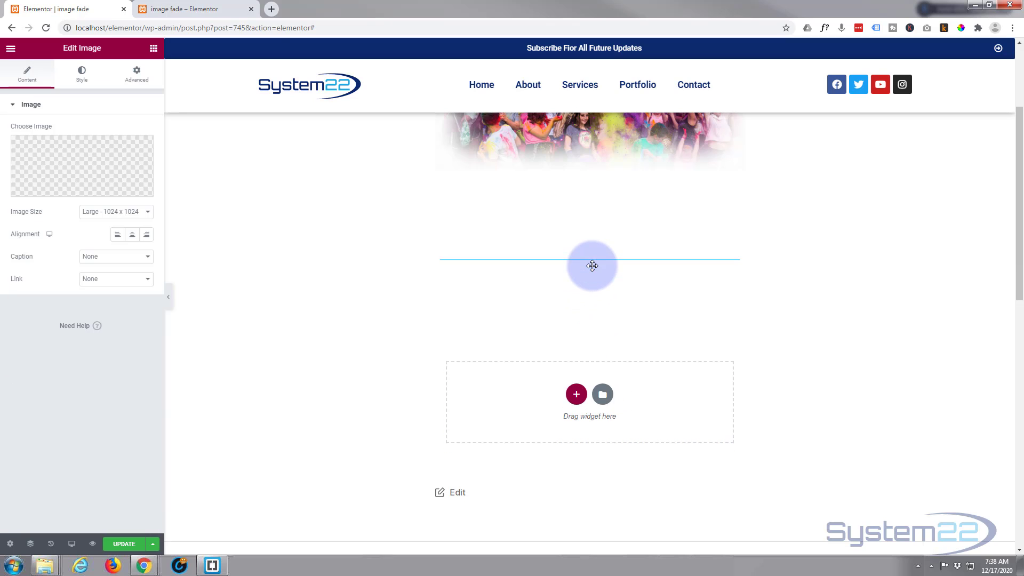
left_click(81, 144)
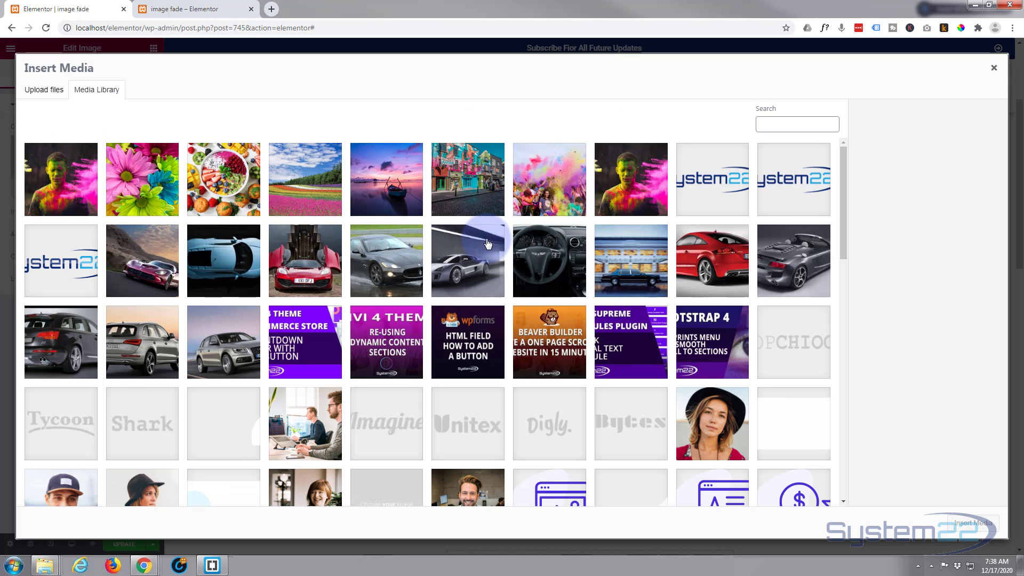
left_click(542, 202)
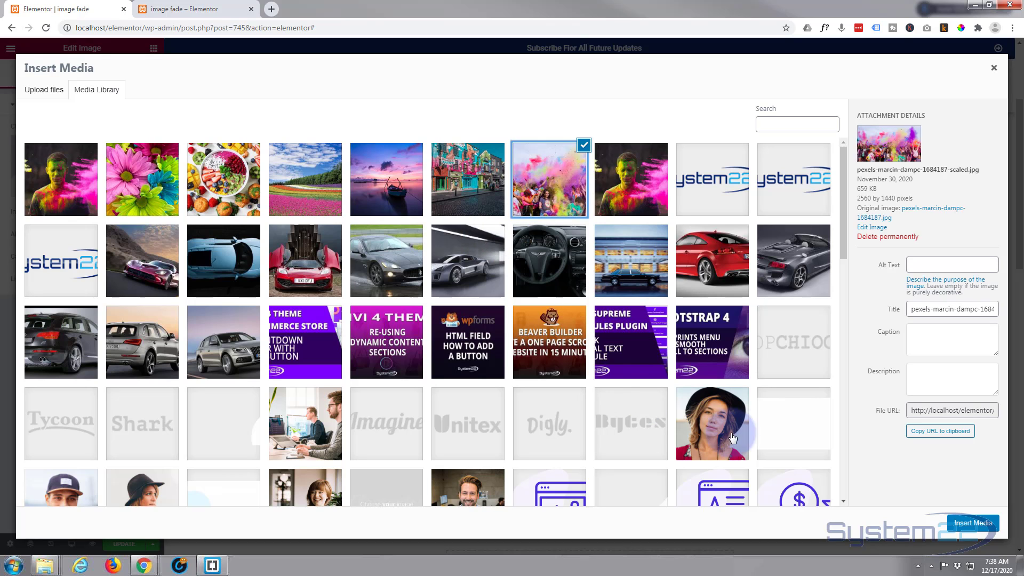
left_click(969, 523)
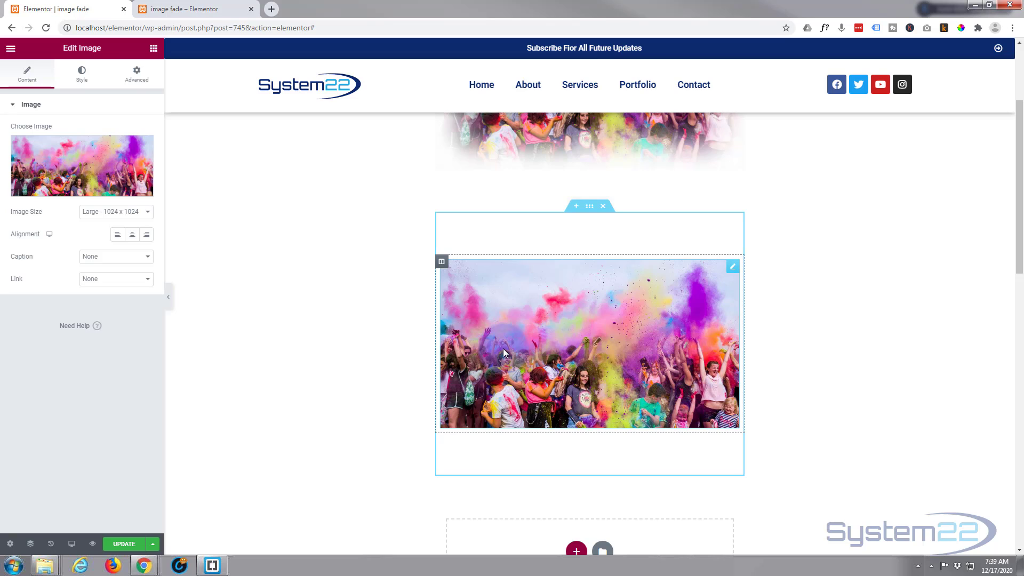
- Set the padding of the column holding the new image to 0 px on all sides
left_click(441, 261)
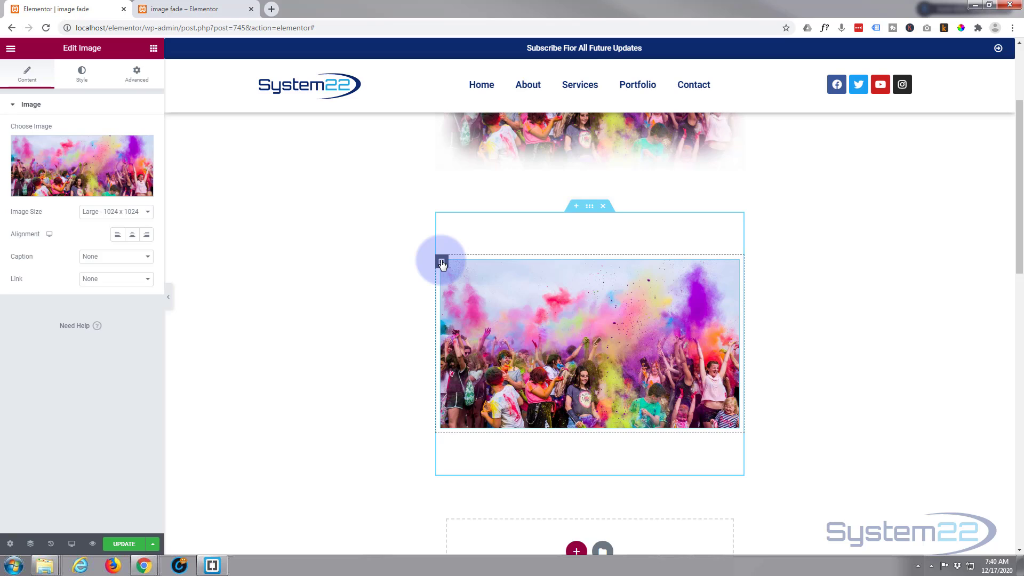
left_click(441, 263)
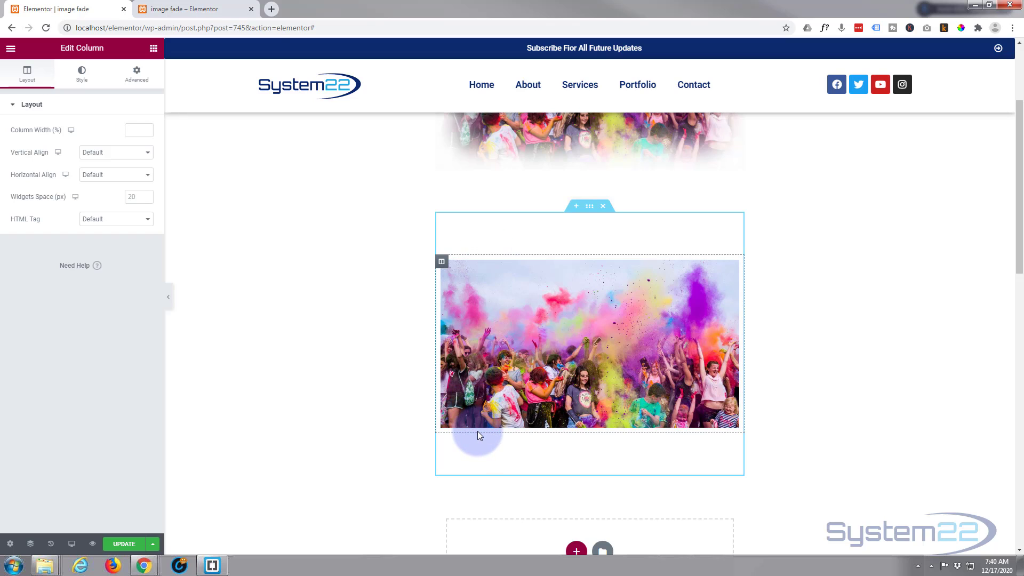
left_click(137, 83)
left_click(33, 152)
left_click(20, 196)
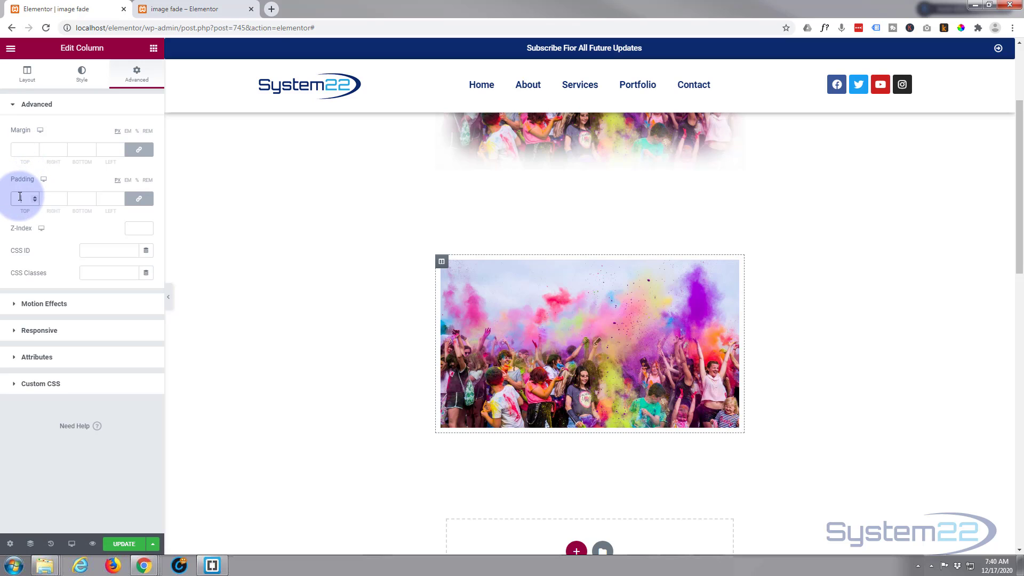
type("0")
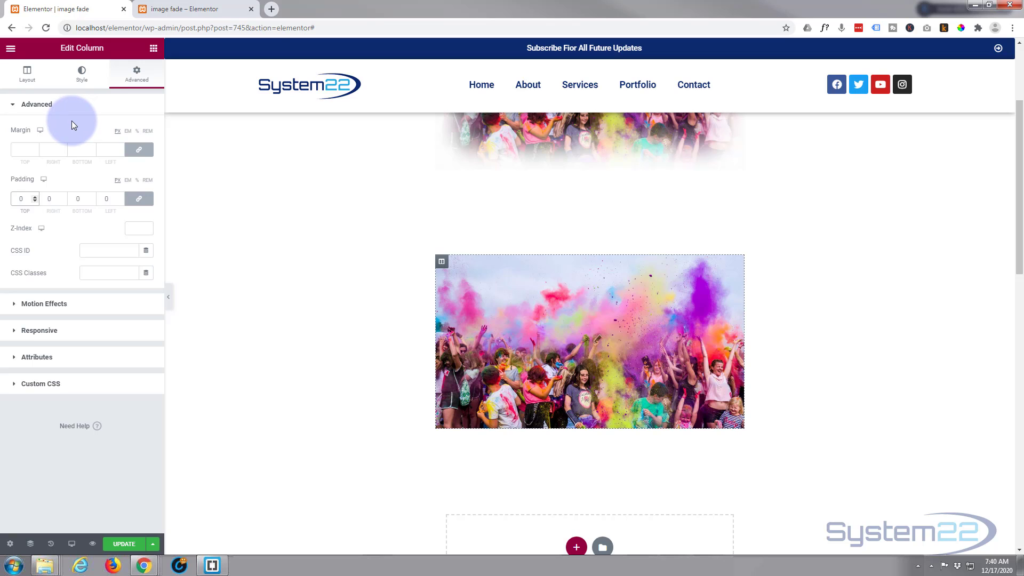
- Give the column a background image using the same colour-powder crowd photo from the media library
left_click(81, 74)
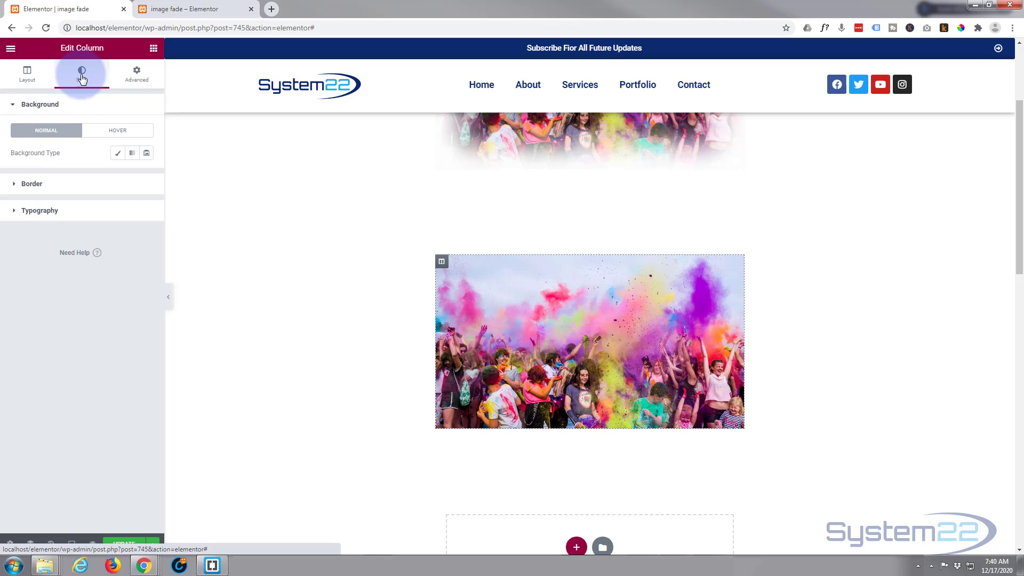
left_click(116, 154)
mouse_move(26, 251)
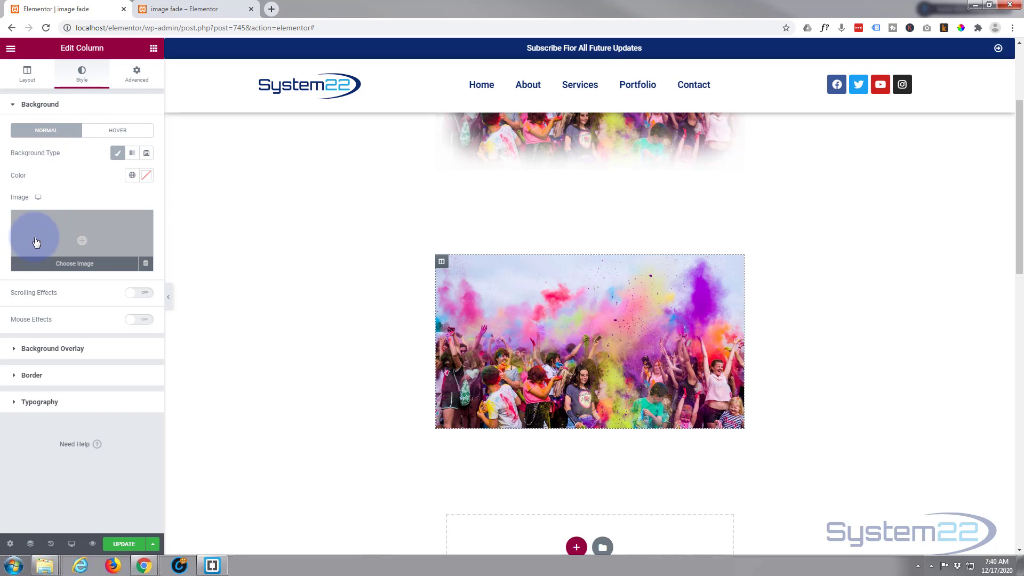
left_click(75, 242)
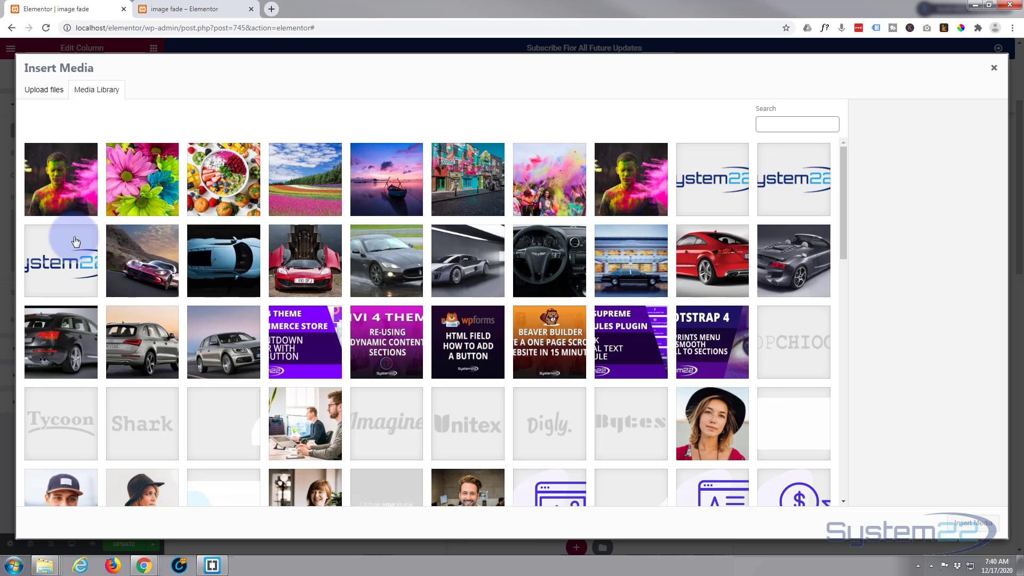
left_click(532, 192)
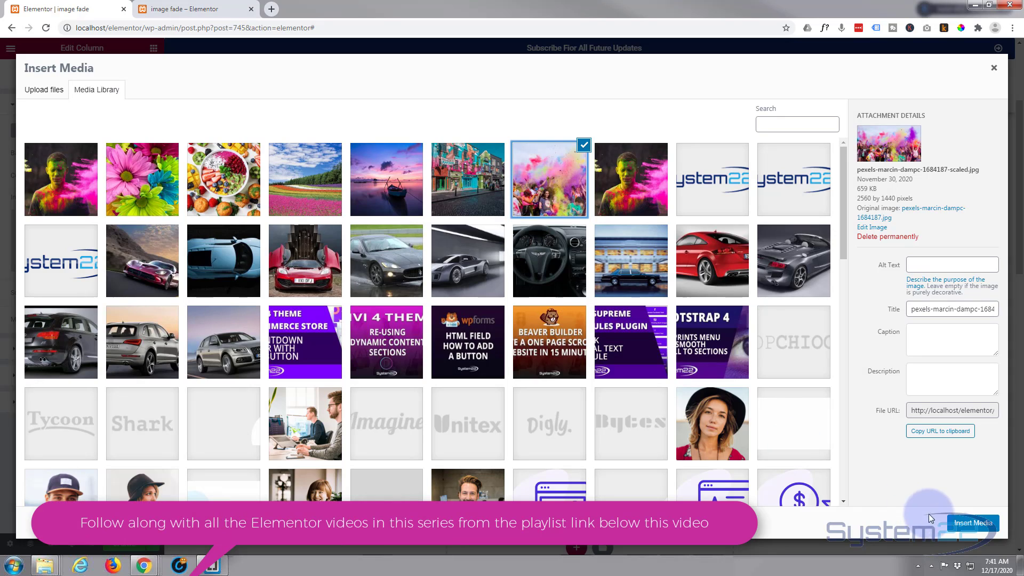
left_click(968, 523)
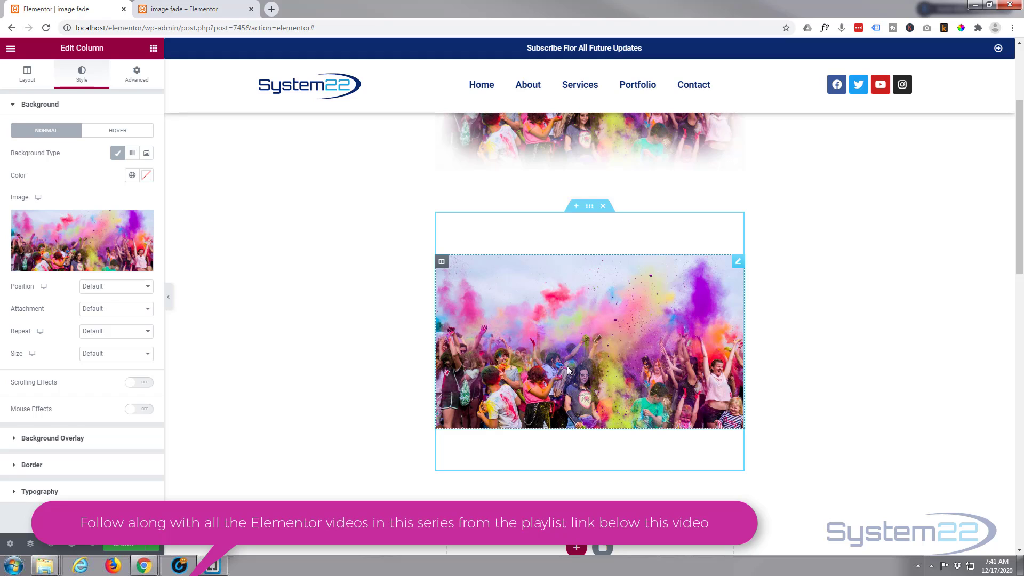
- Set the size of the column's background image to Cover
left_click(119, 273)
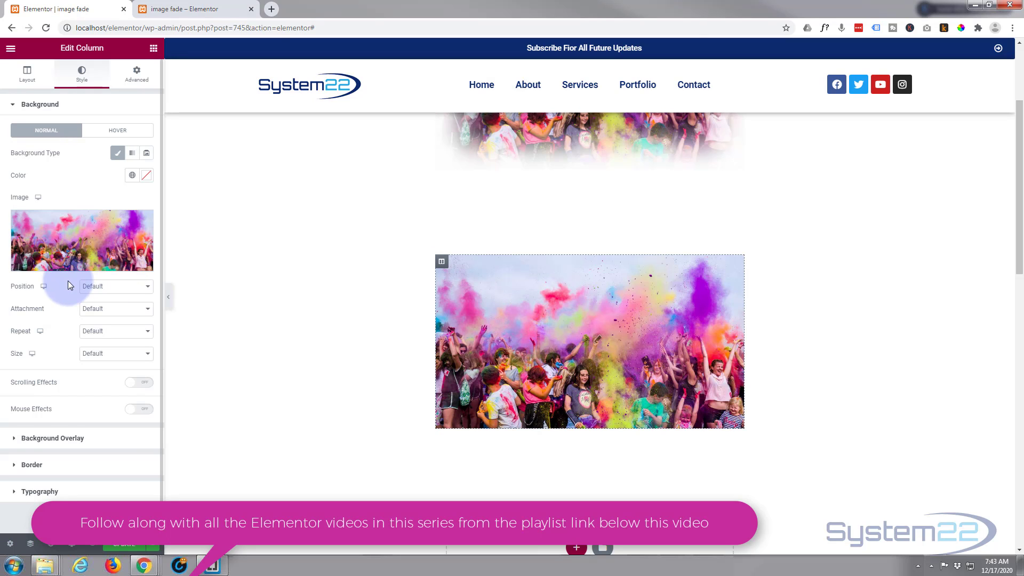
left_click(148, 358)
left_click(102, 380)
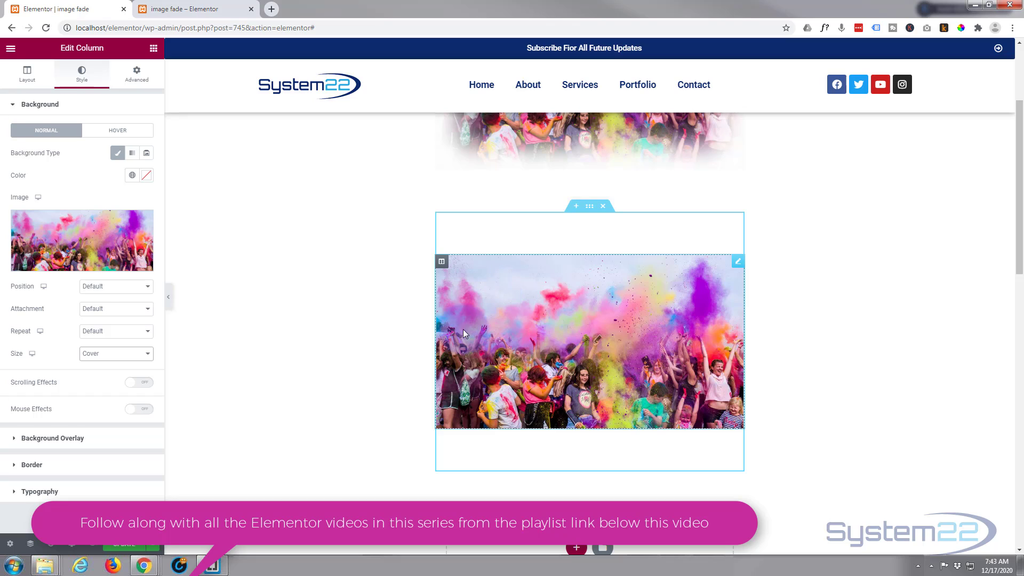
- Set the normal-state opacity of the image widget inside the column to 0
left_click(661, 311)
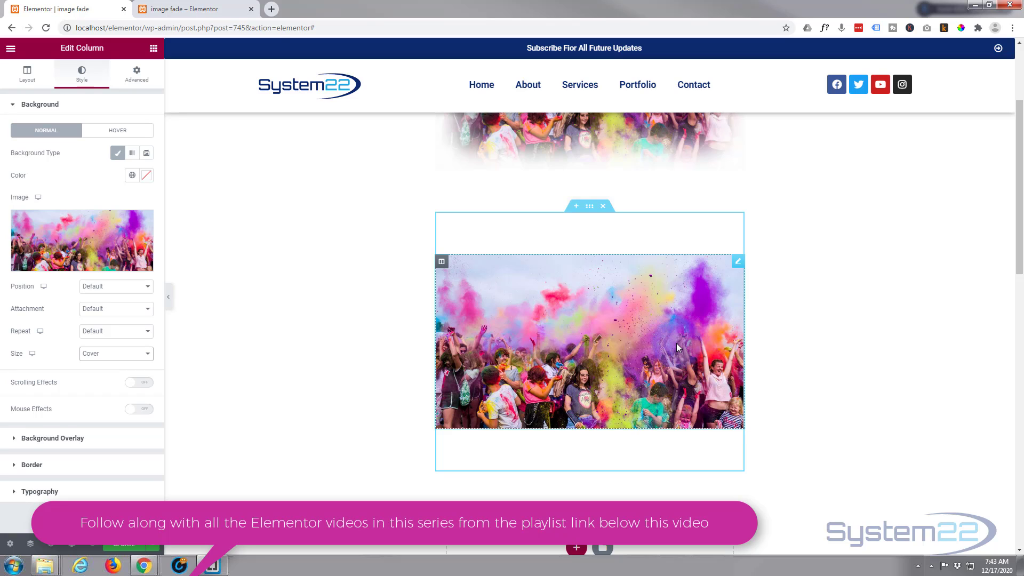
left_click(738, 262)
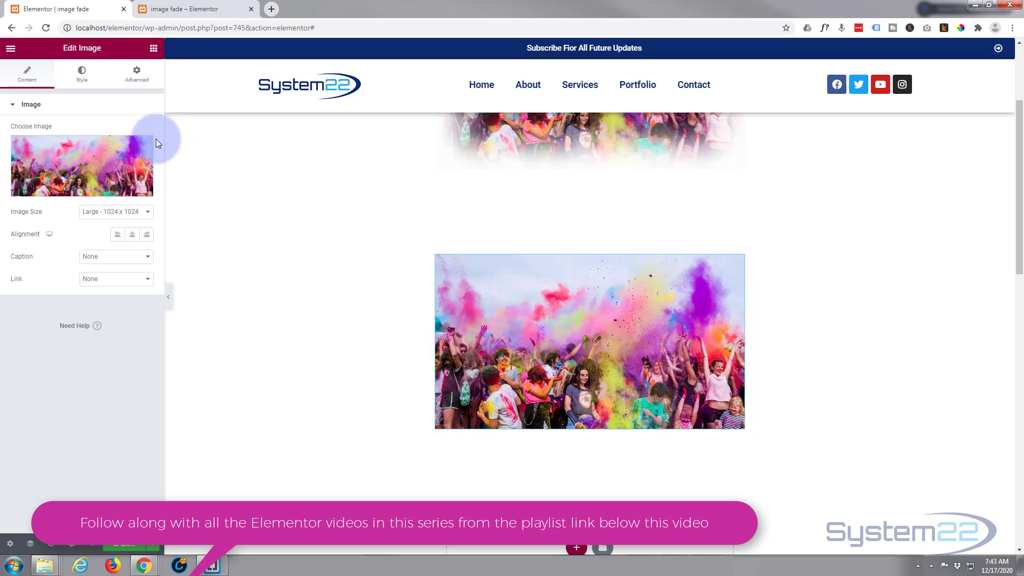
left_click(85, 77)
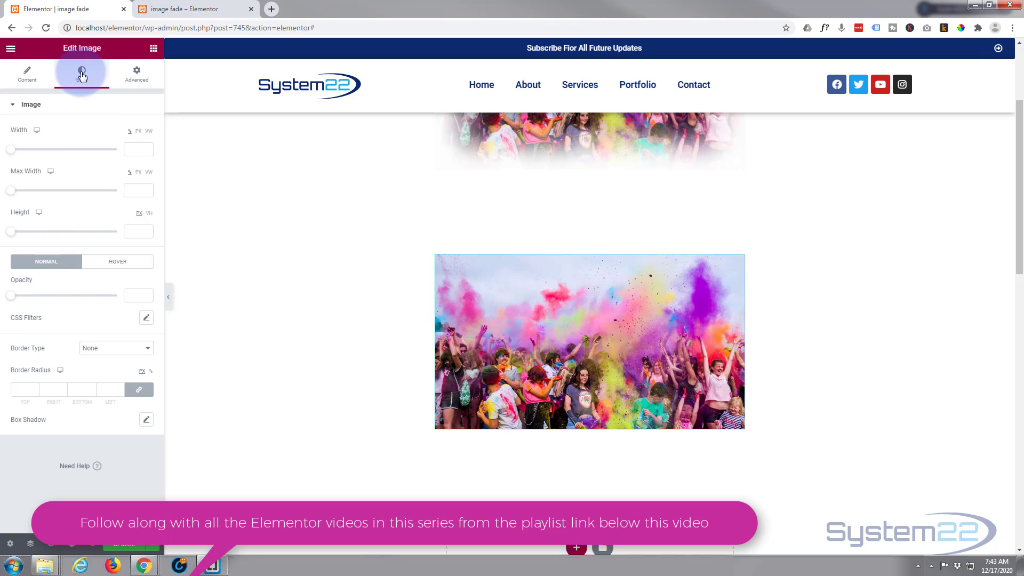
left_click(138, 297)
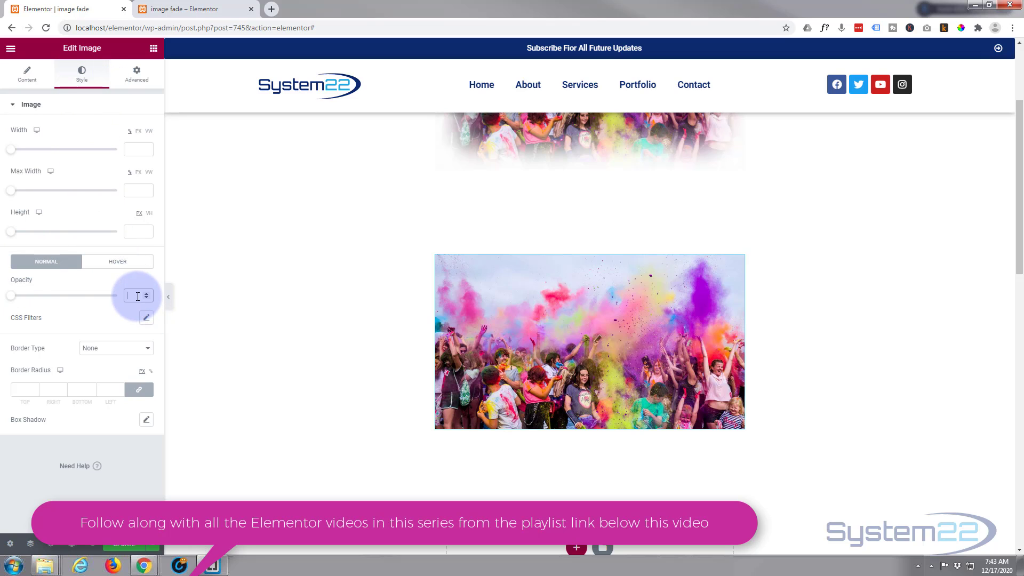
type("0")
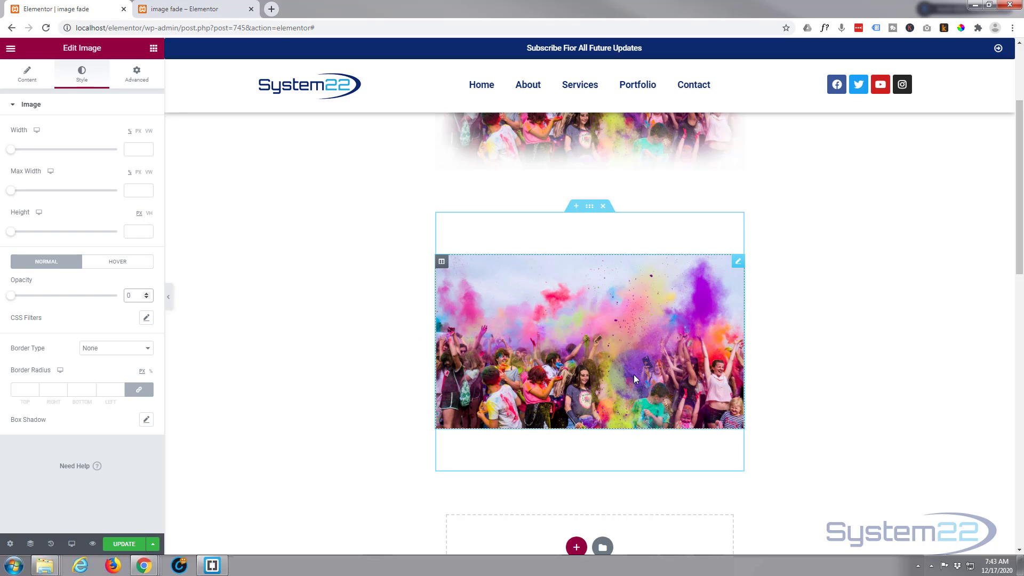
- Enable a box shadow on the column's border and make its color fully opaque white, rgba(255, 255, 255, 1)
left_click(442, 262)
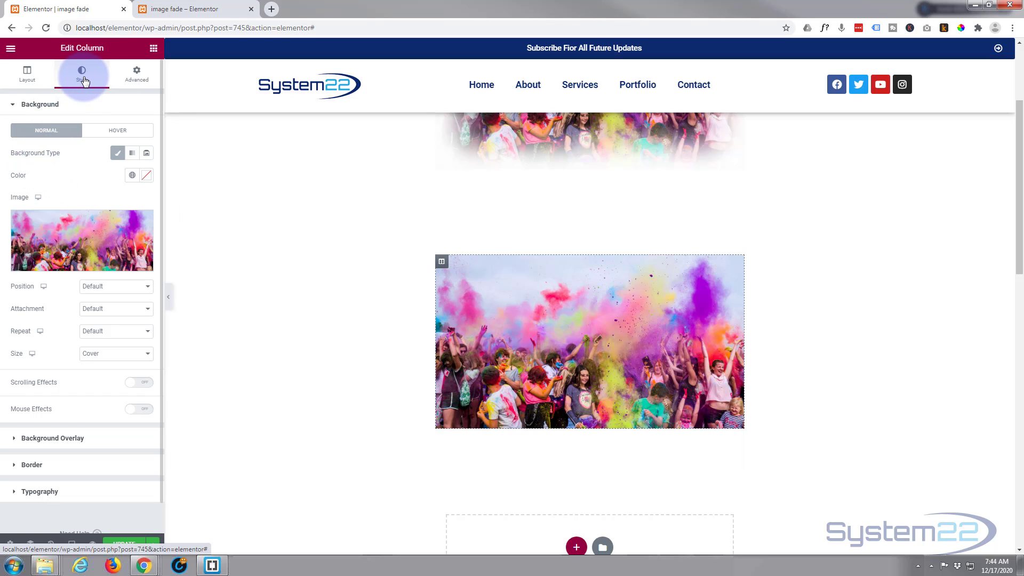
scroll(69, 259, "down", 1)
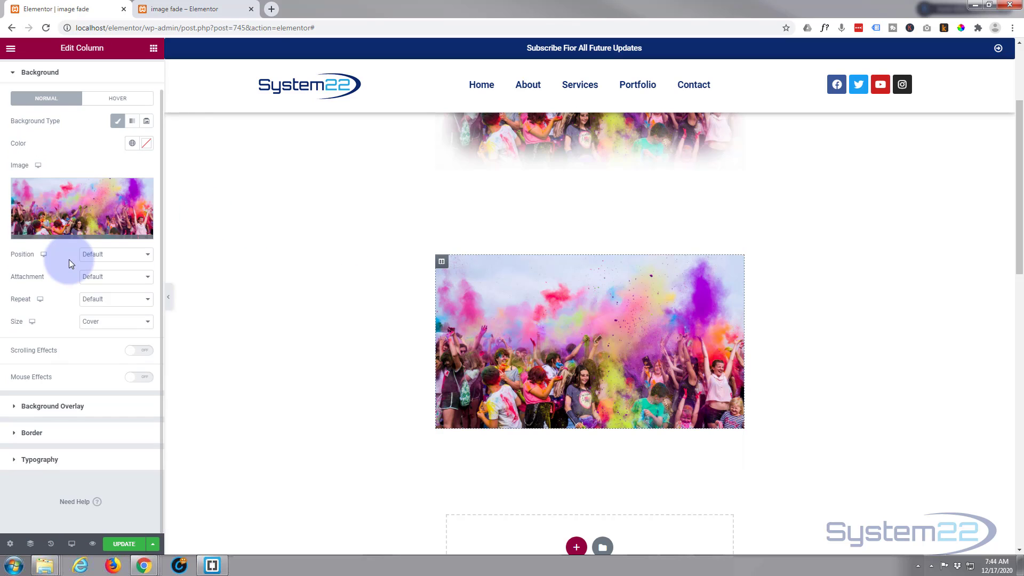
left_click(15, 435)
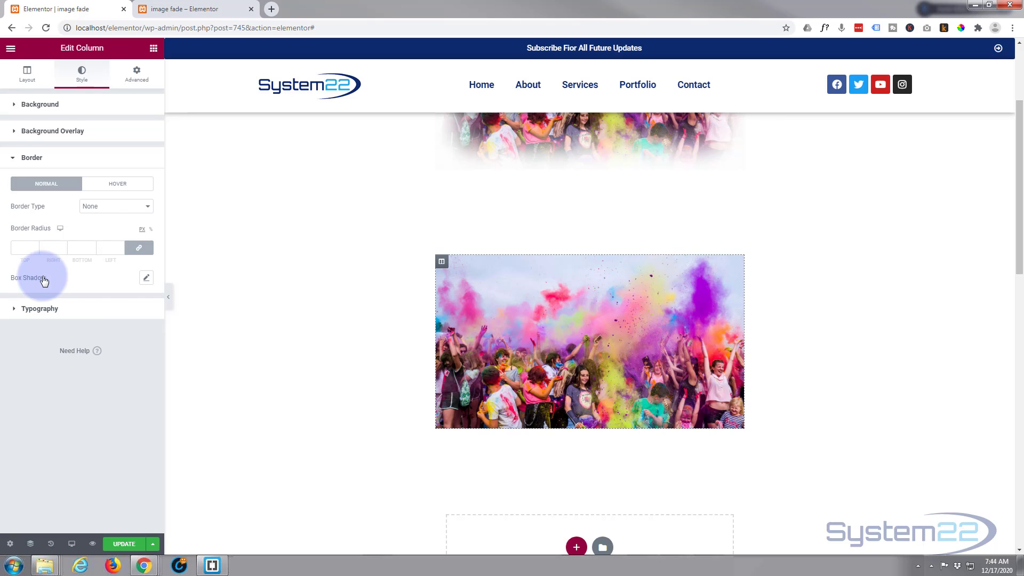
left_click(147, 279)
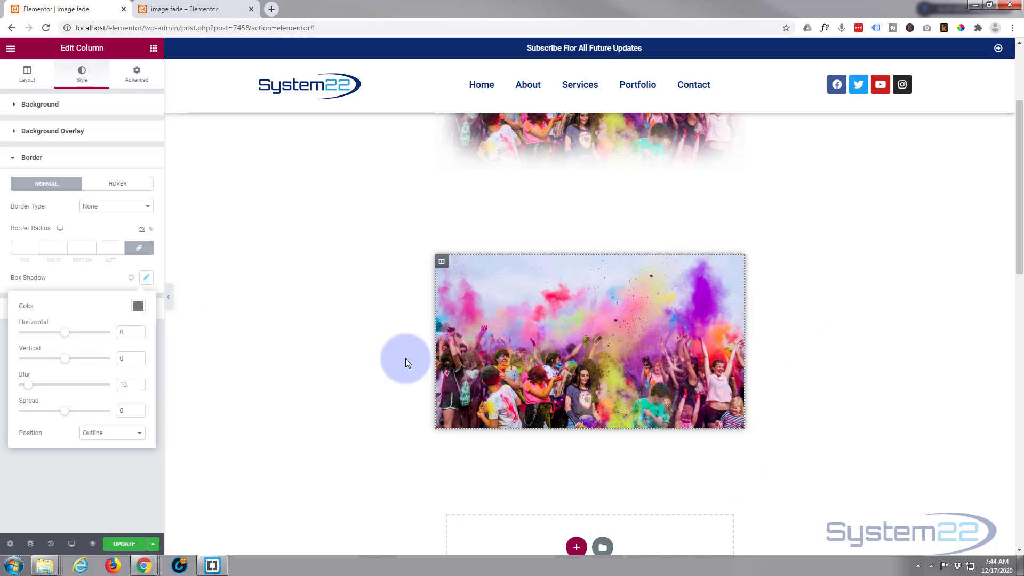
left_click(138, 307)
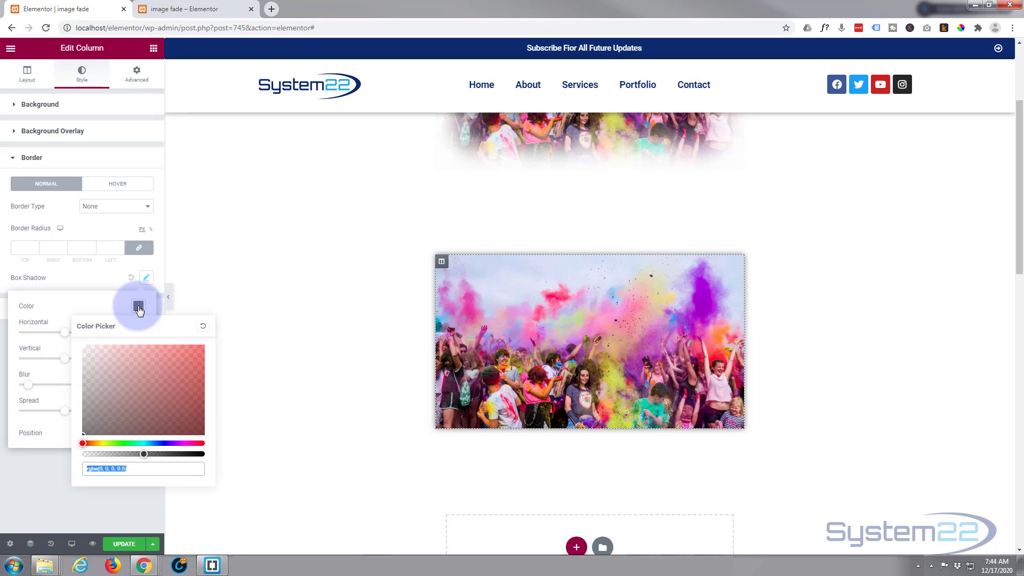
type("rgba(255, 255, 255, 0.5)")
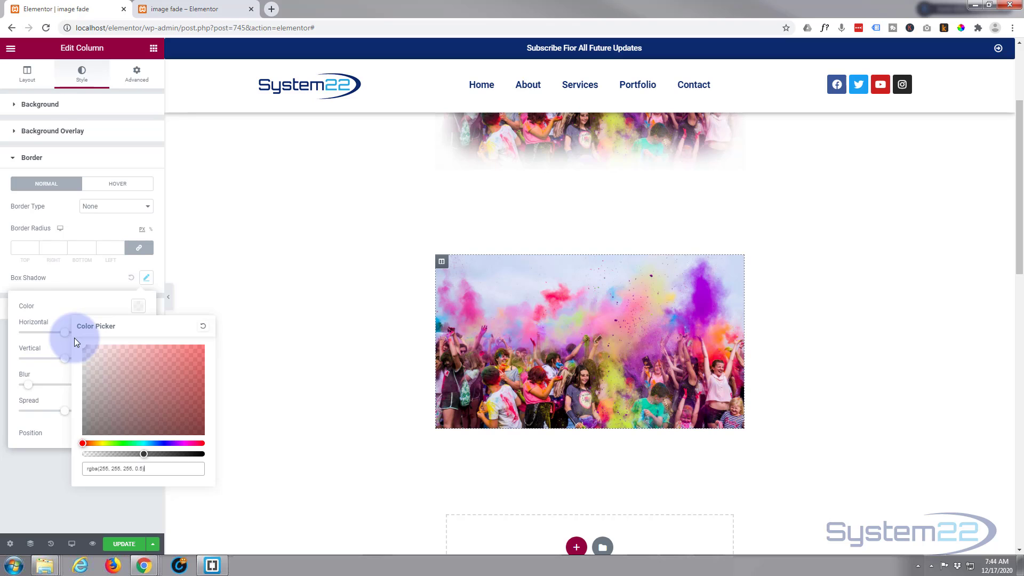
left_click_drag(144, 454, 207, 457)
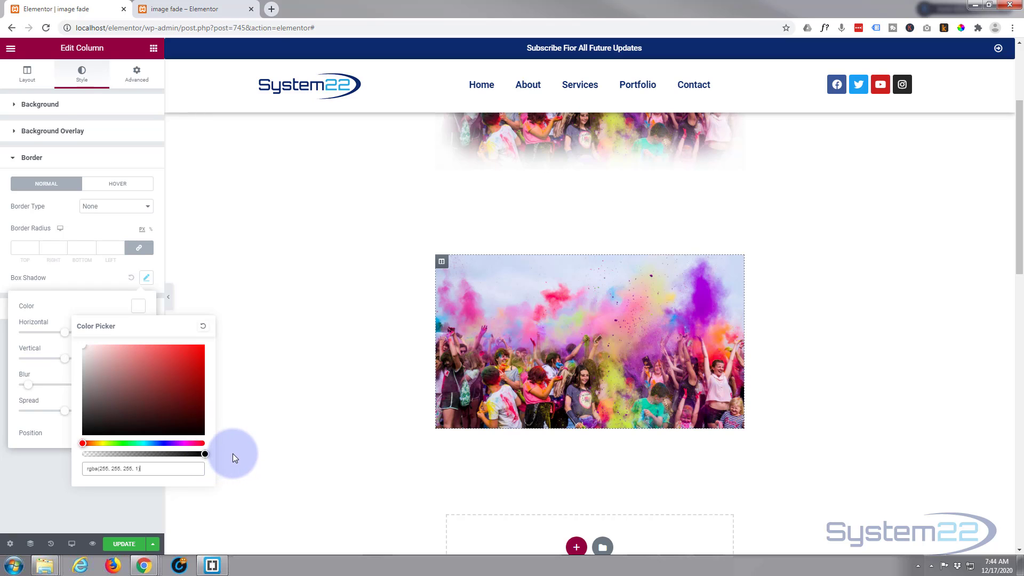
left_click(91, 303)
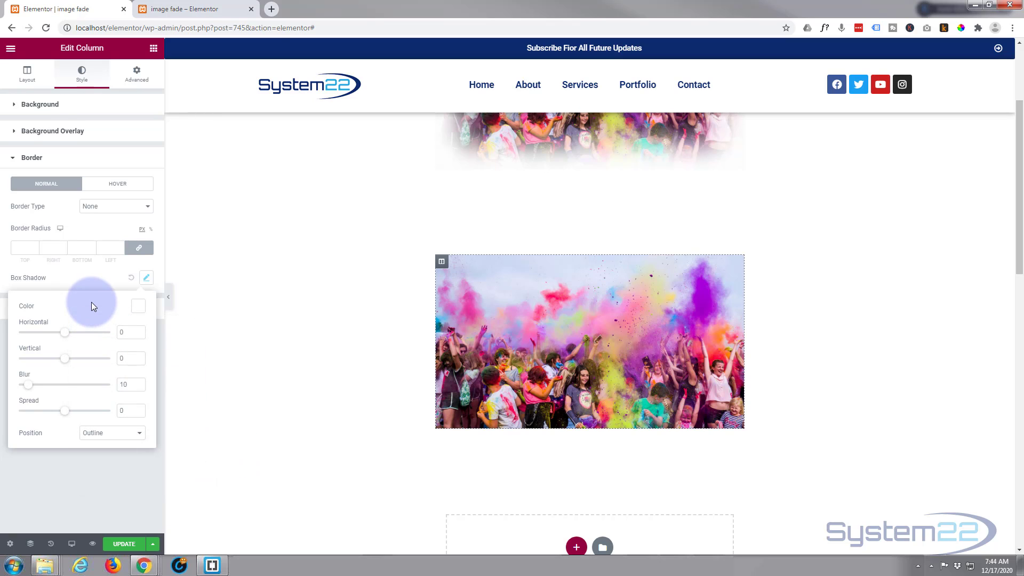
- Make the column's box shadow inset, with a blur of 47 and a spread of 55
left_click(110, 435)
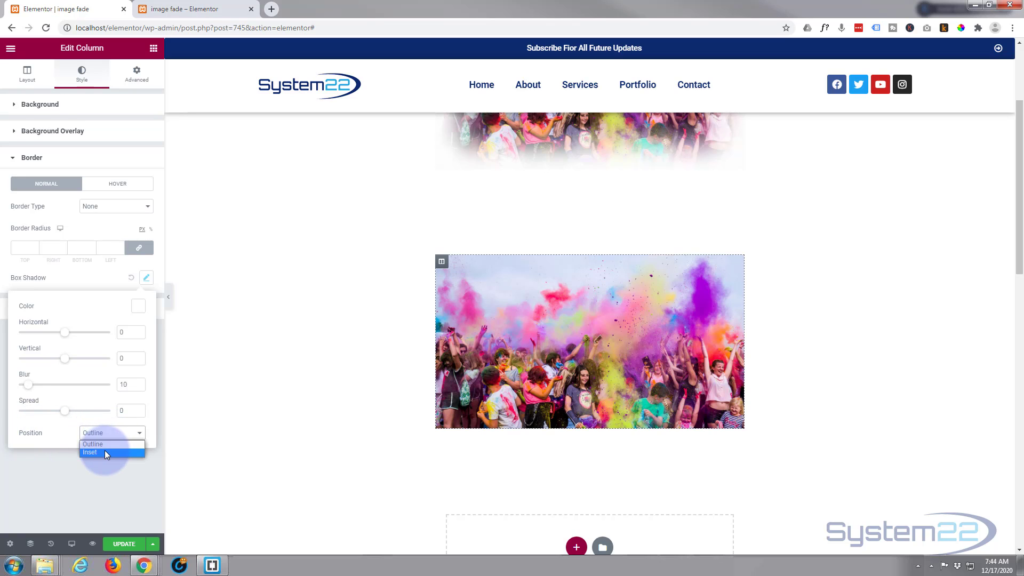
left_click(104, 451)
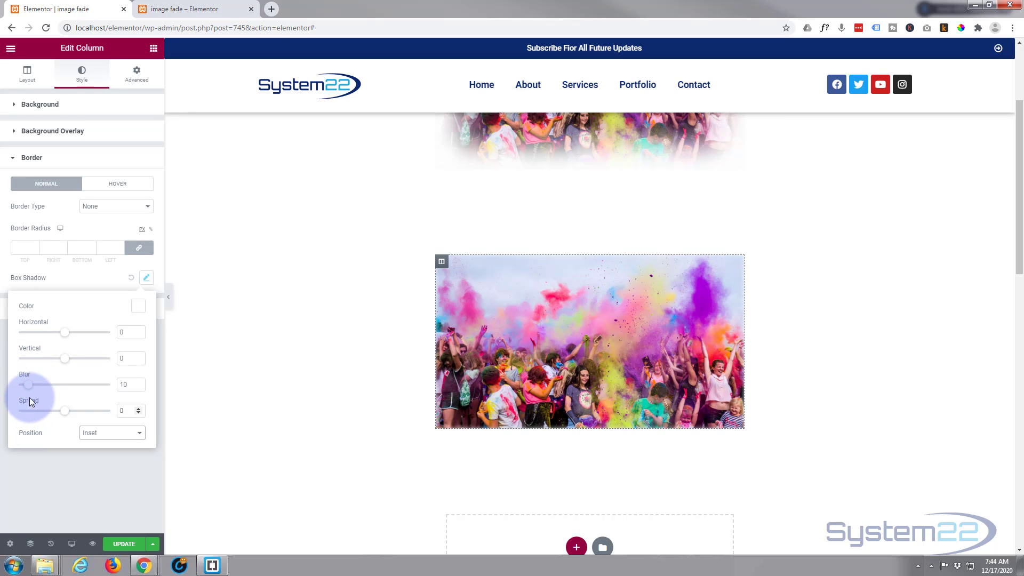
mouse_move(41, 390)
left_mouse_down()
mouse_move(71, 393)
mouse_move(22, 393)
mouse_move(80, 395)
mouse_move(68, 395)
mouse_move(68, 415)
mouse_move(37, 414)
mouse_move(96, 415)
mouse_move(44, 390)
left_mouse_up()
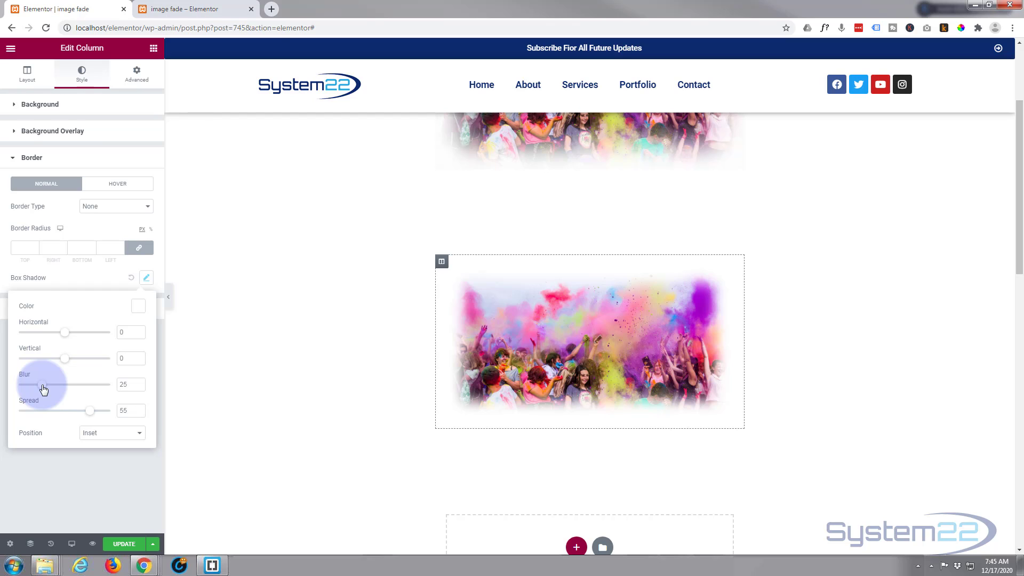
left_click_drag(43, 390, 91, 416)
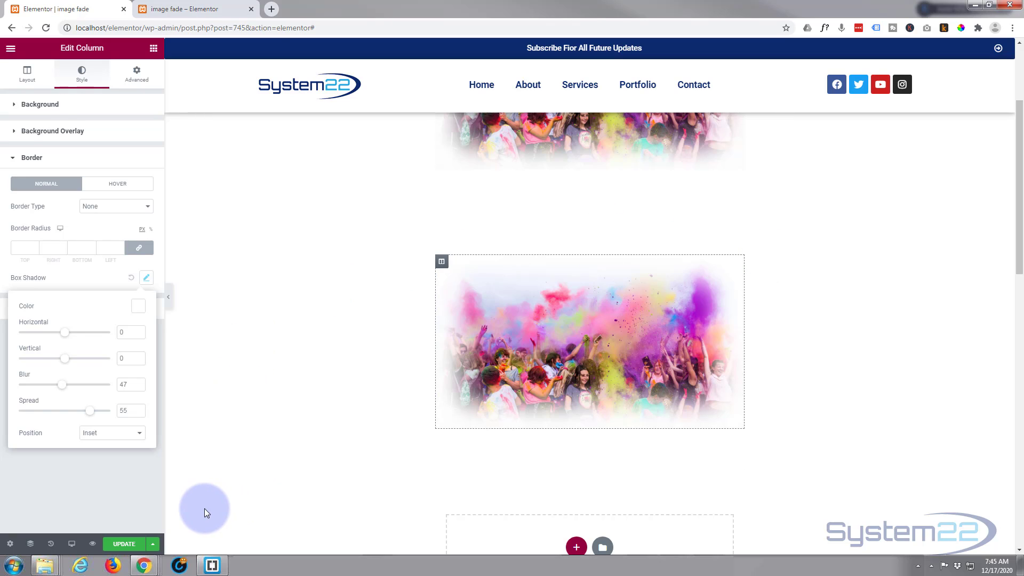
- Update the page and preview it, examining the faded edges of the second image
left_click(120, 543)
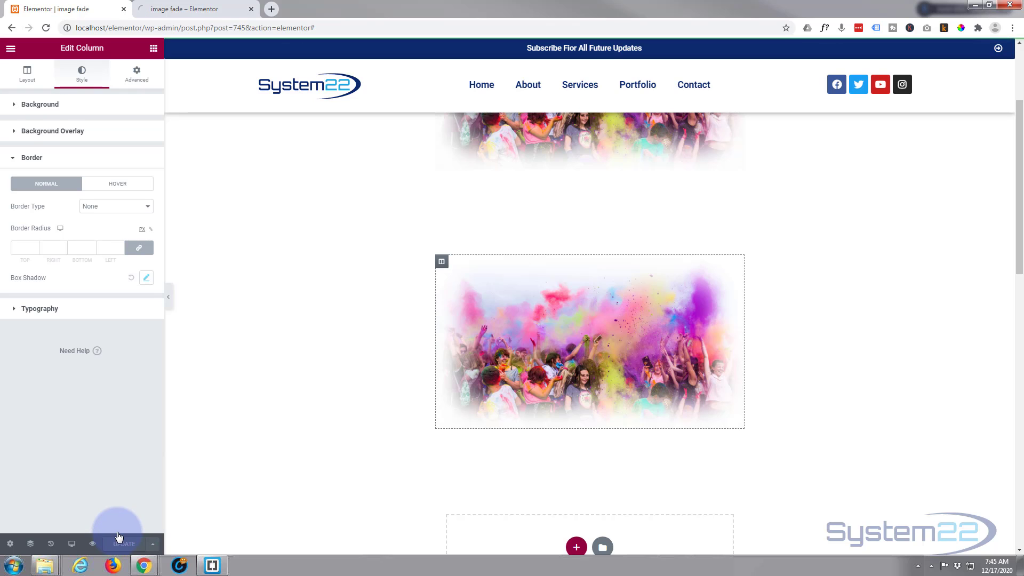
left_click(93, 544)
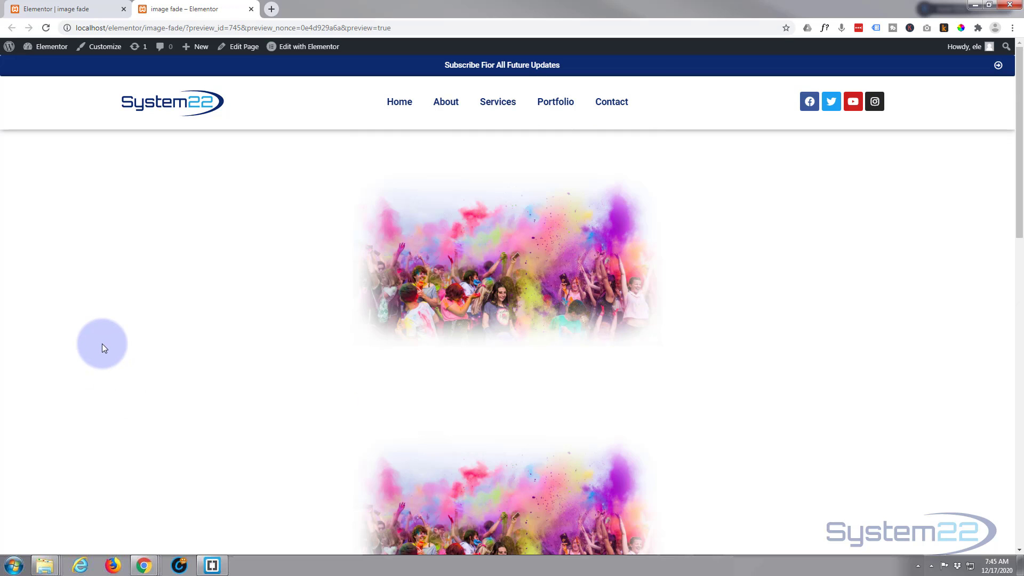
scroll(104, 335, "down", 4)
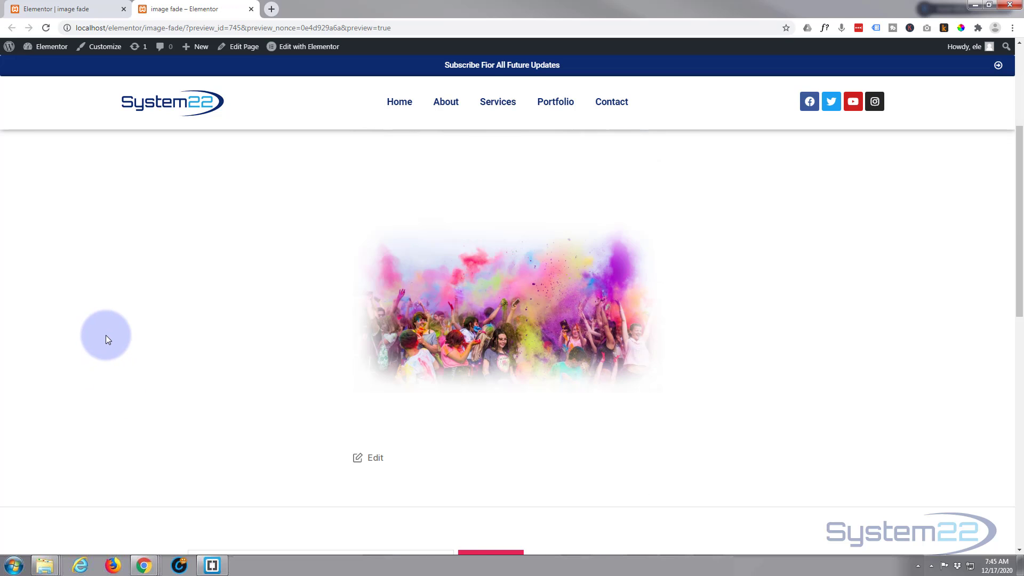